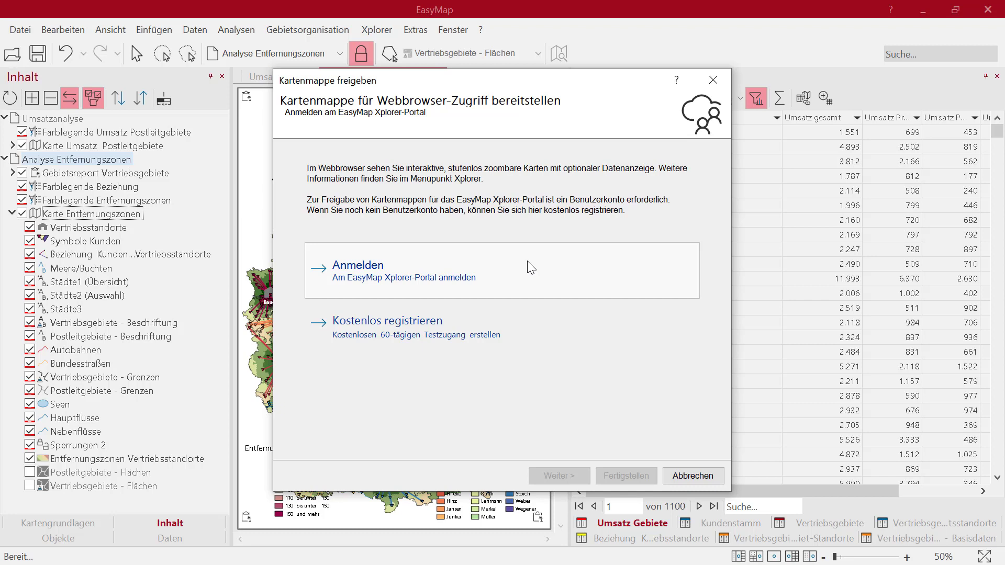
# - Sign in to the EasyMap Xplorer portal and open the advanced settings for a new Kartenmappe
pyautogui.click(528, 261)
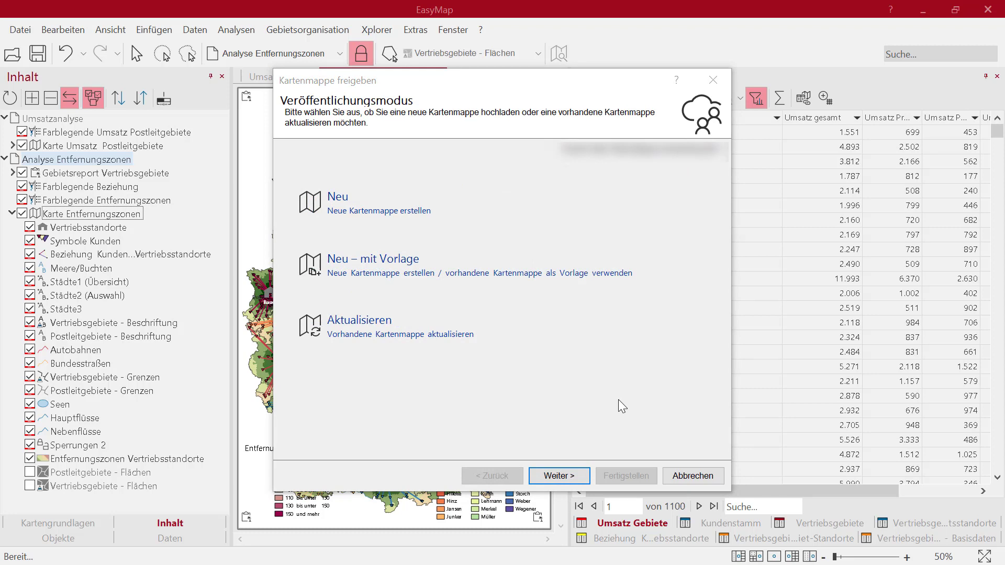
pyautogui.click(493, 214)
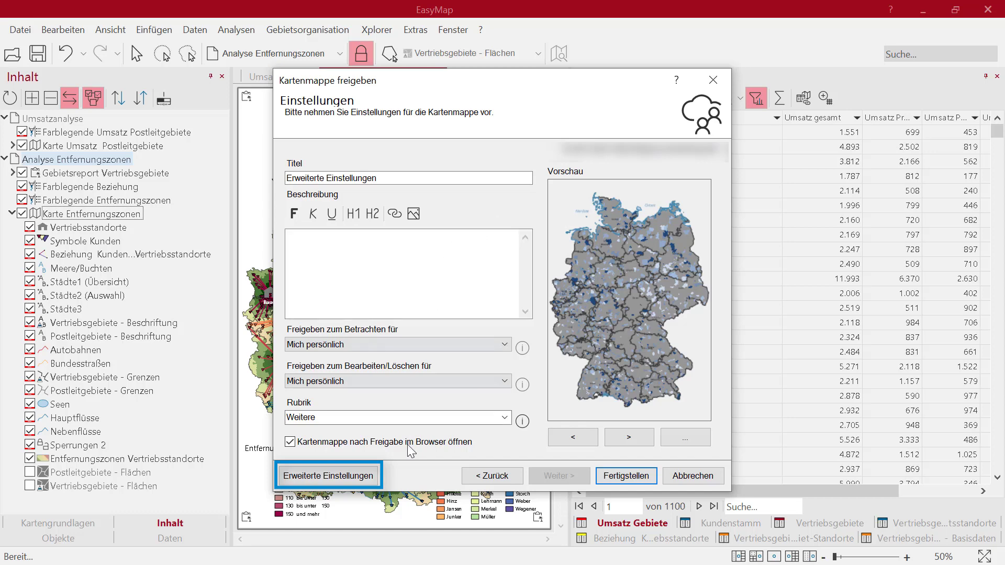
pyautogui.click(363, 479)
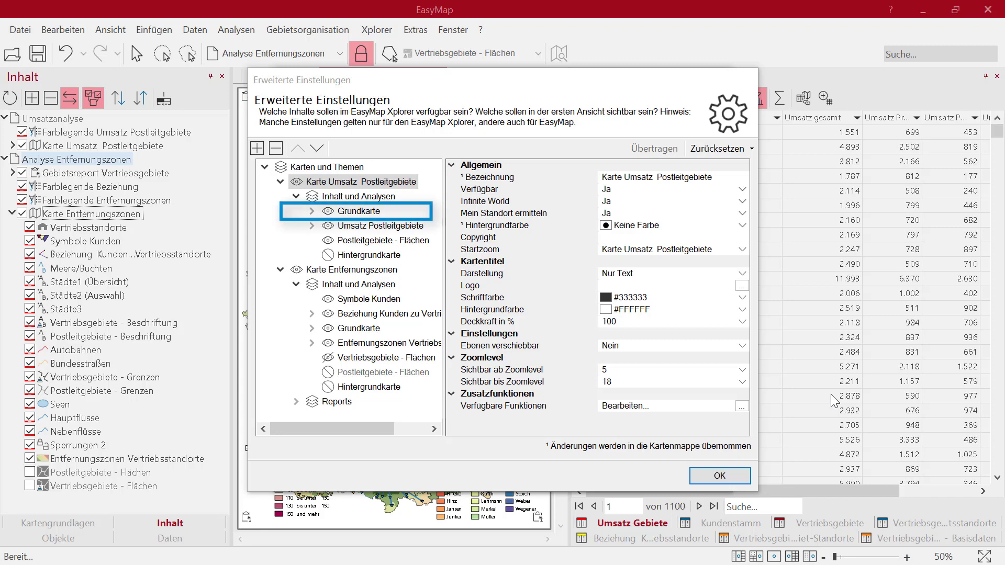
# - Check the layers inside Grundkarte, and move Vertriebsgebiete - Flächen below Postleitgebiete - Flächen in Karte Entfernungszonen
pyautogui.click(312, 211)
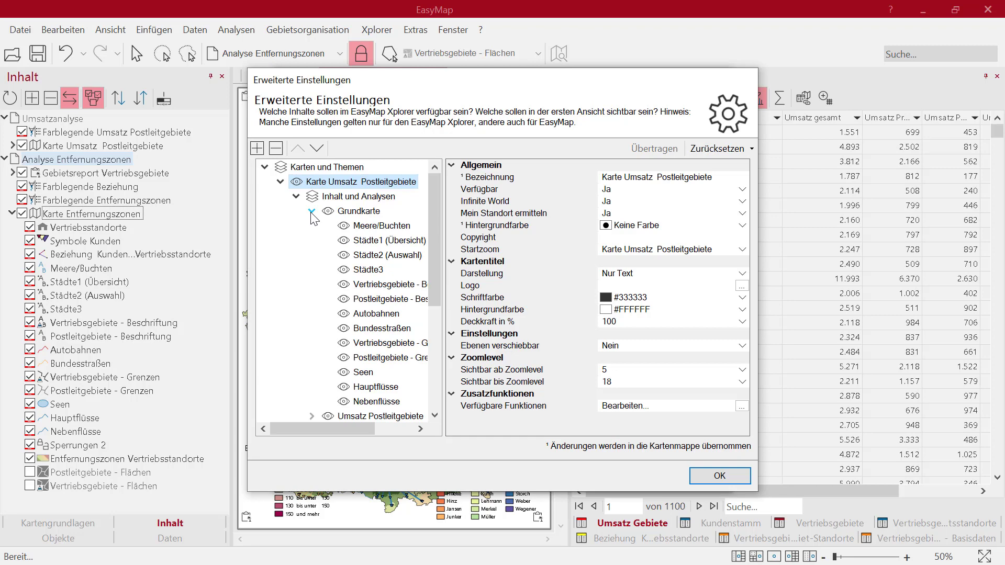
pyautogui.click(311, 211)
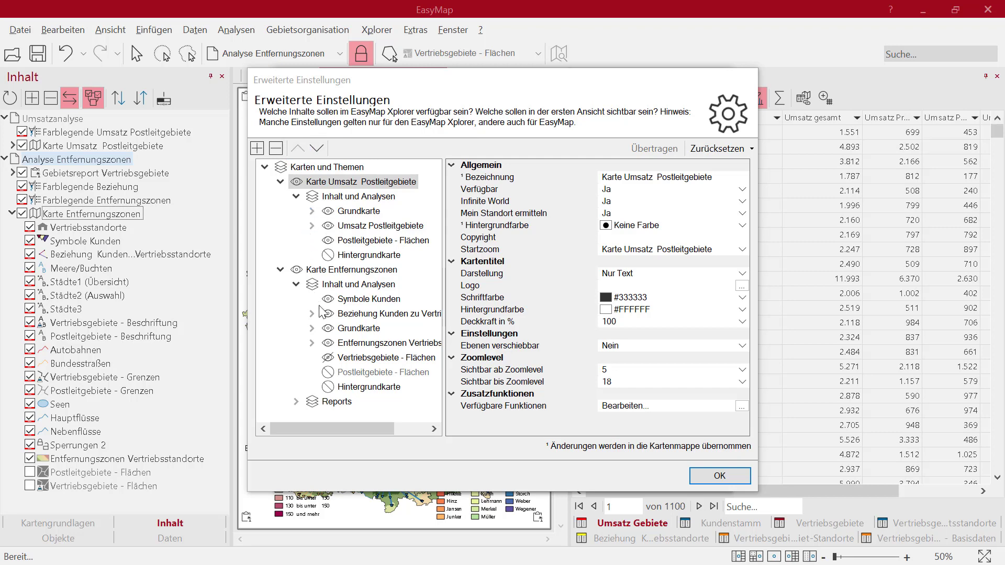
pyautogui.click(350, 359)
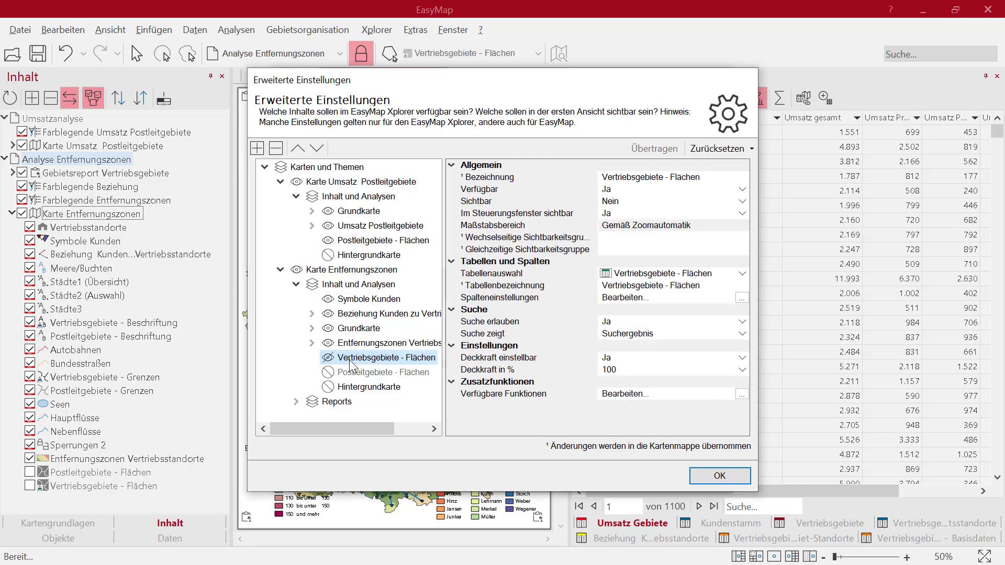
pyautogui.click(316, 149)
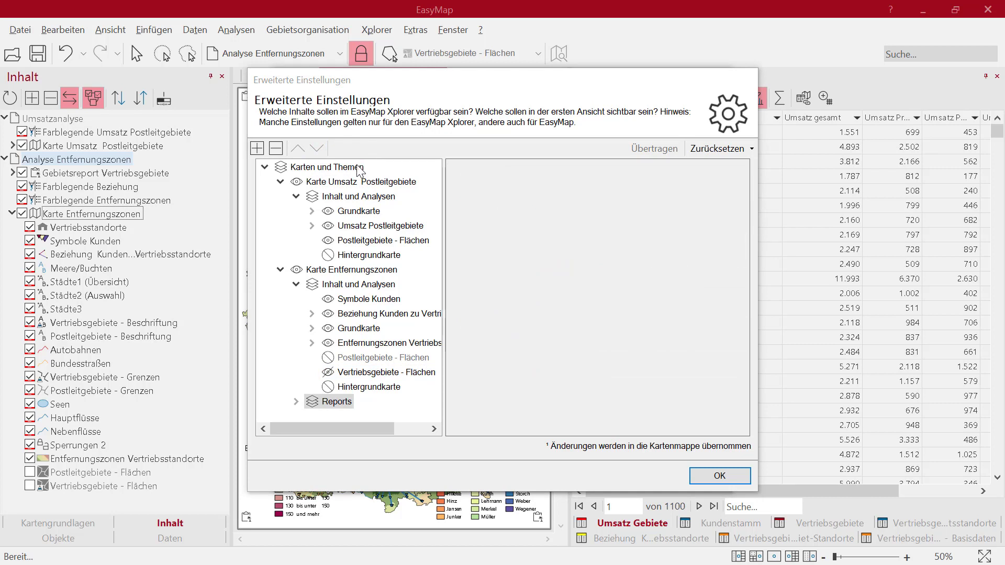
# - For Karten und Themen, set the Standardansicht to Karte Umsatz Postleitgebiete and the Steuerungsfenster to Inhalt
pyautogui.click(356, 167)
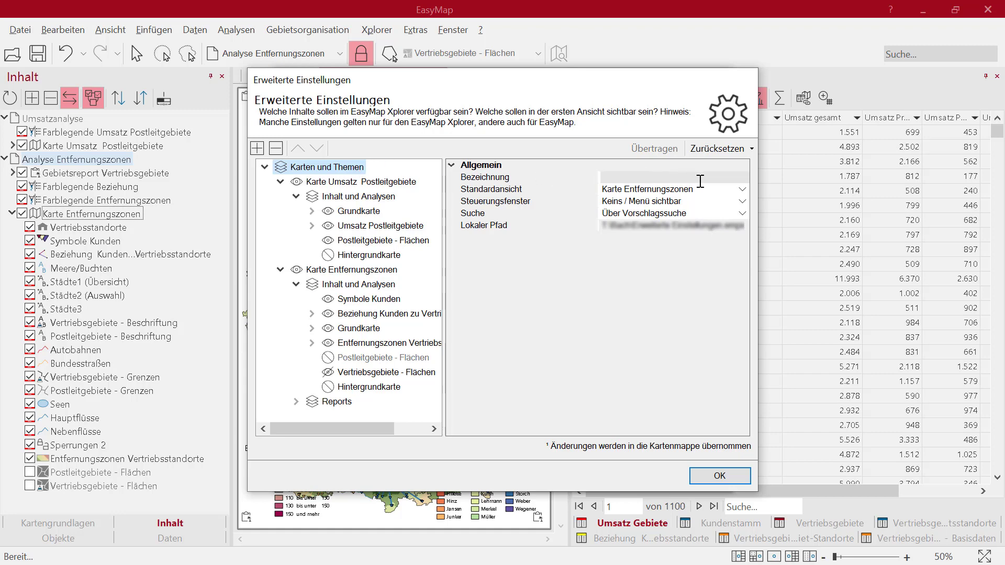
pyautogui.click(742, 189)
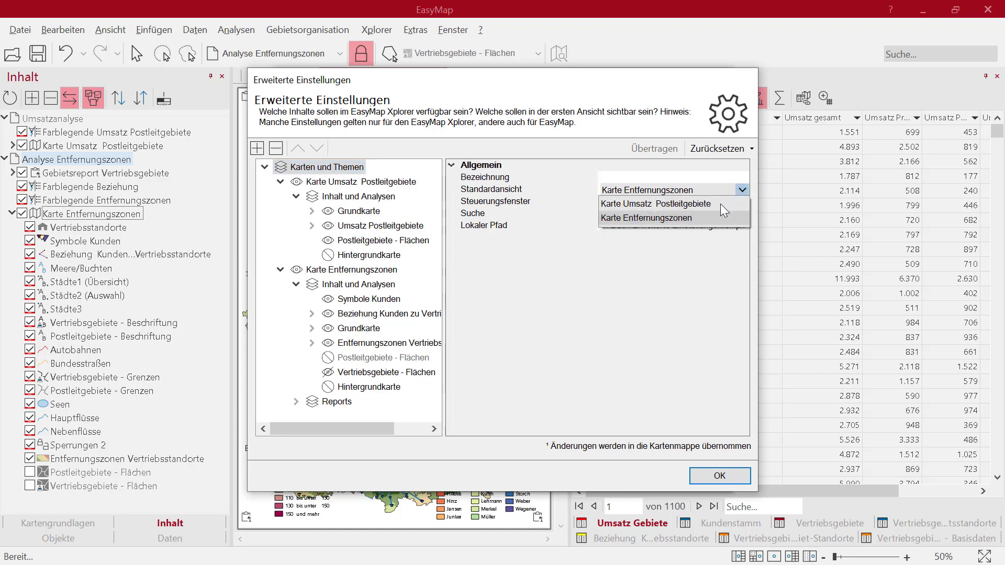
pyautogui.click(721, 203)
pyautogui.click(742, 202)
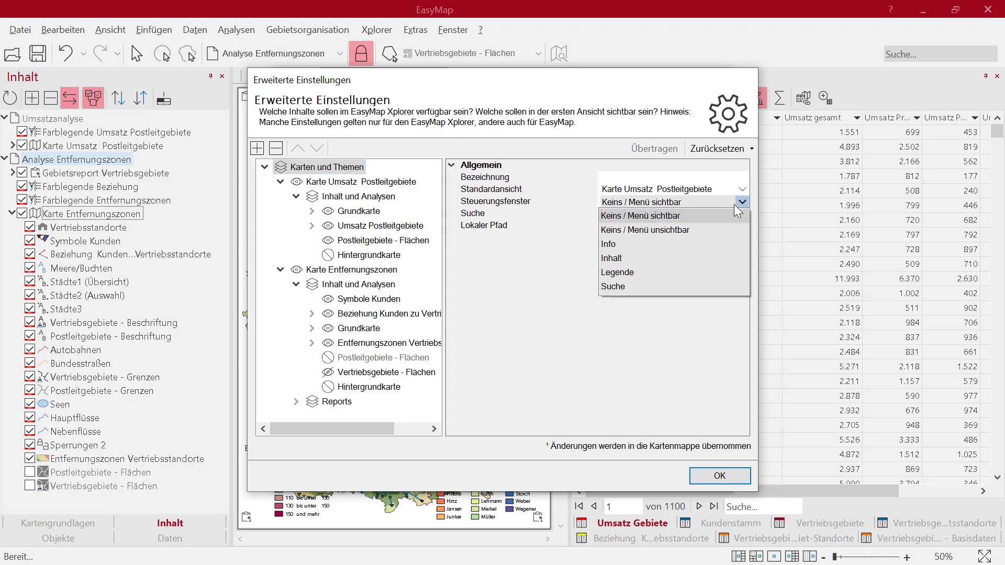
pyautogui.click(611, 258)
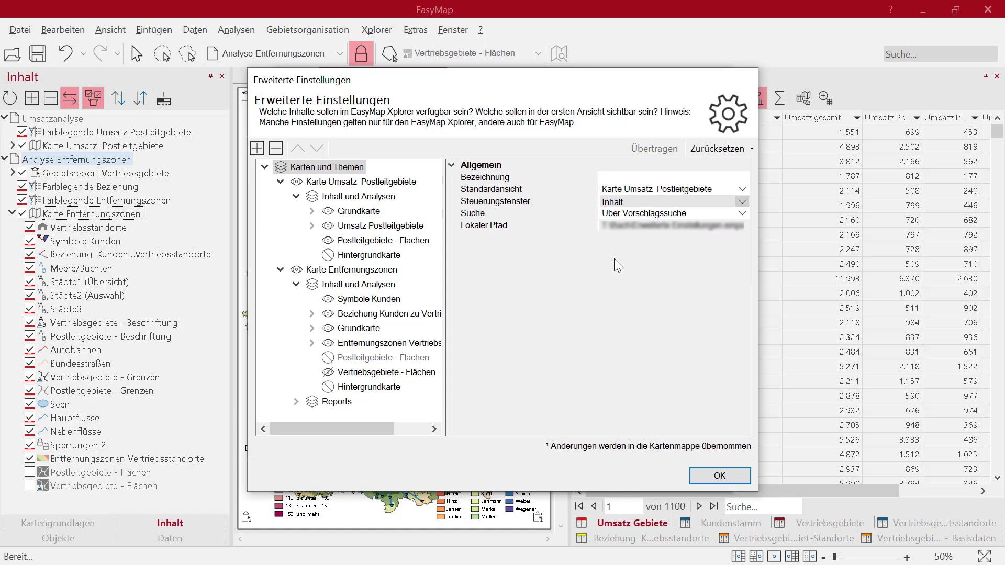
pyautogui.click(614, 258)
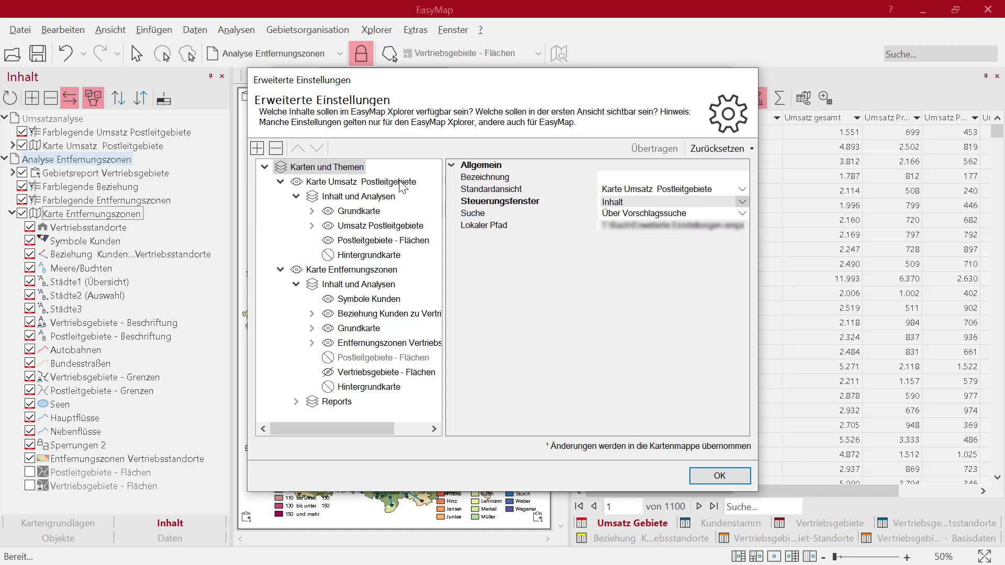
# - Set the map title of Karte Umsatz Postleitgebiete to display Logo und Text, with LT-300.png as the logo
pyautogui.click(402, 182)
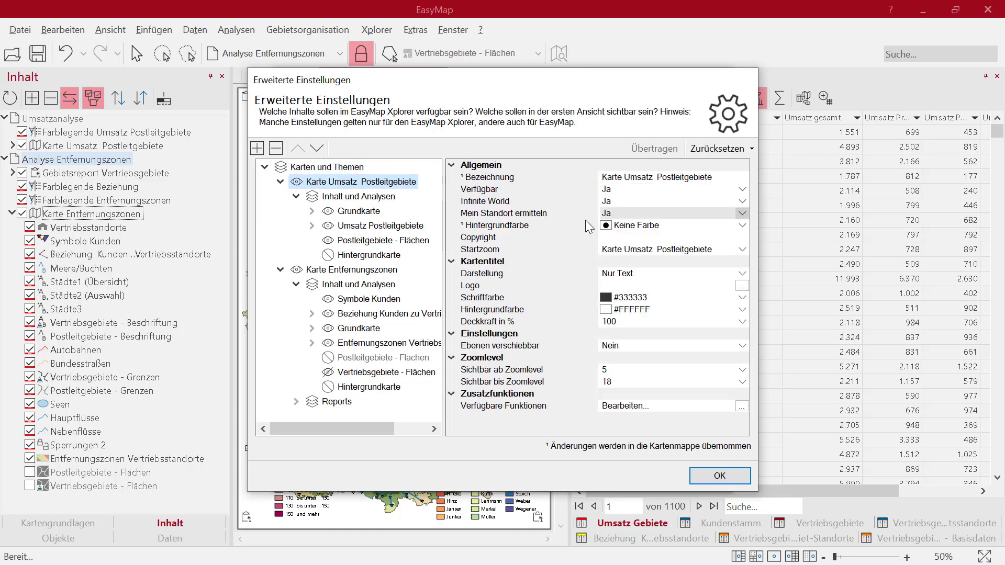
pyautogui.click(743, 273)
pyautogui.click(653, 331)
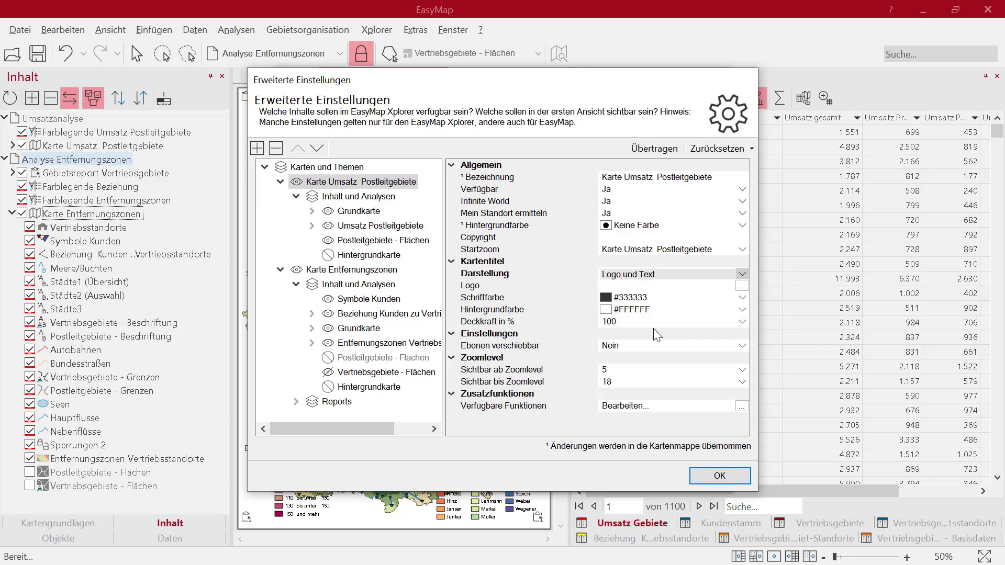
pyautogui.click(742, 286)
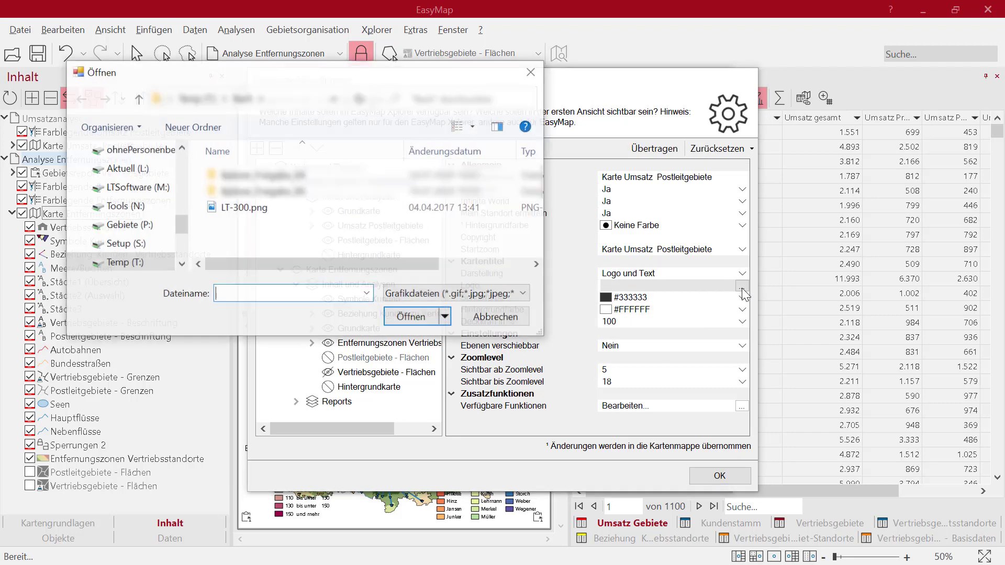
pyautogui.click(231, 210)
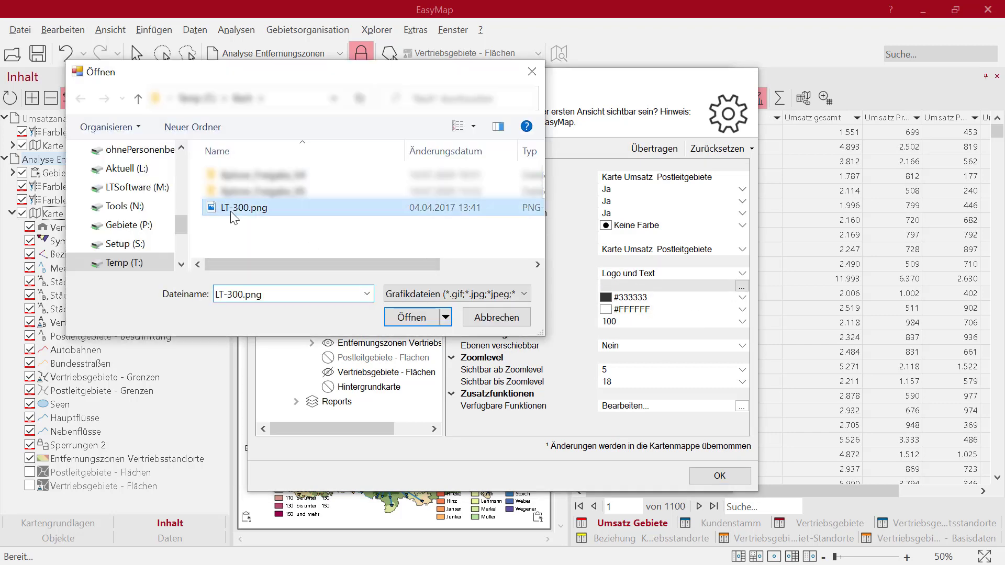
pyautogui.click(413, 318)
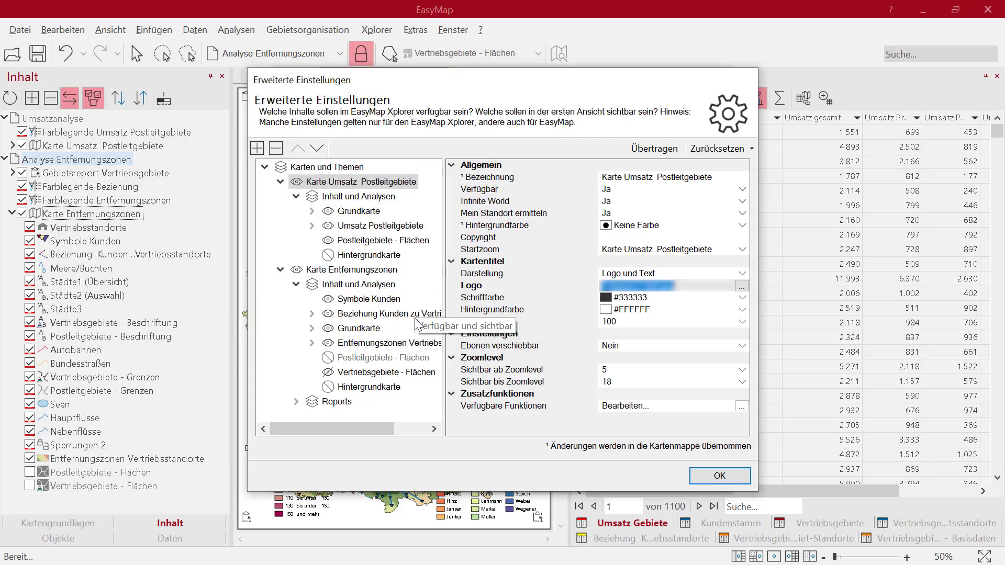
# - For Symbole Kunden, set the Datenanzeige to Bei Klick and exclude the Adresse column from the displayed data
pyautogui.click(385, 301)
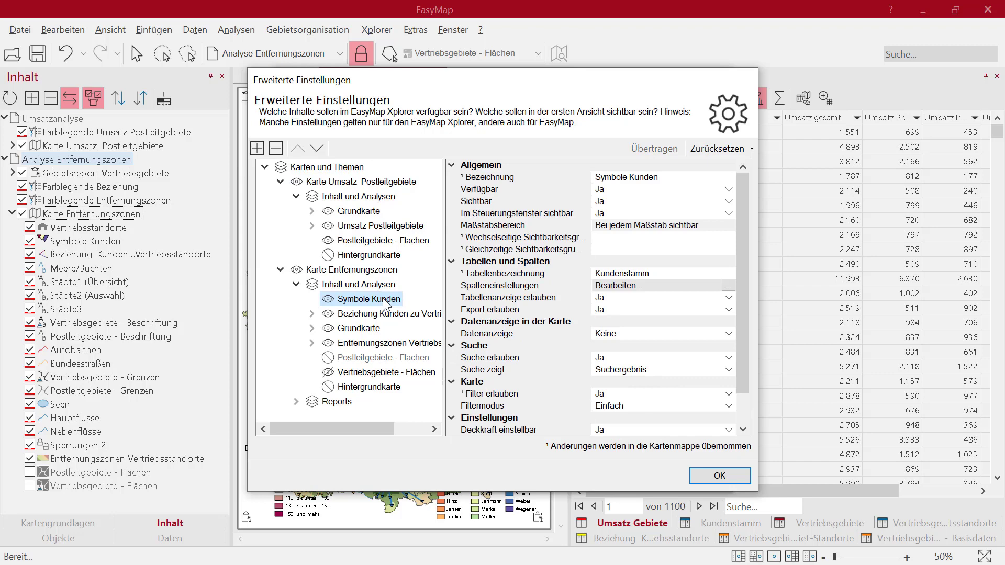
pyautogui.click(646, 334)
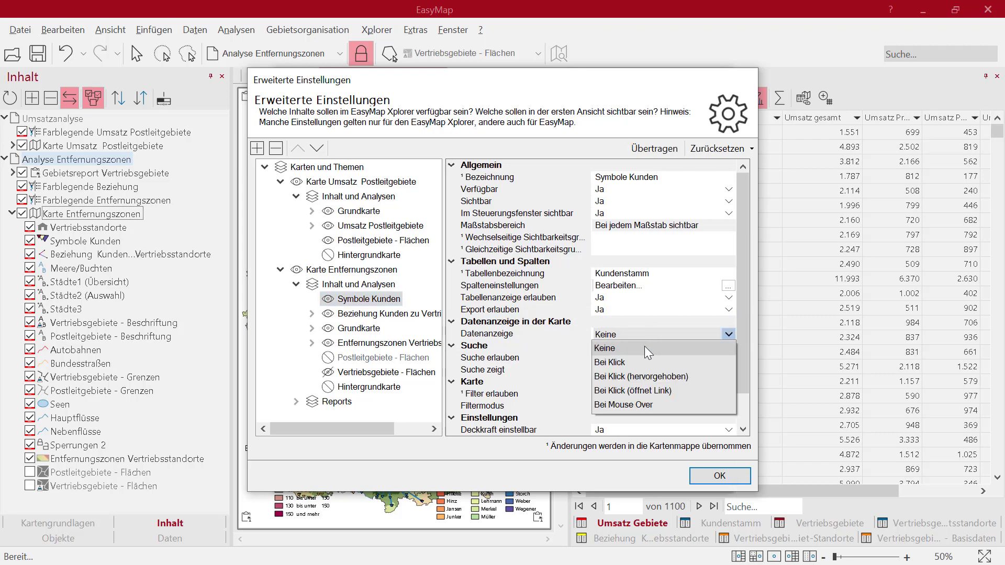
pyautogui.click(620, 365)
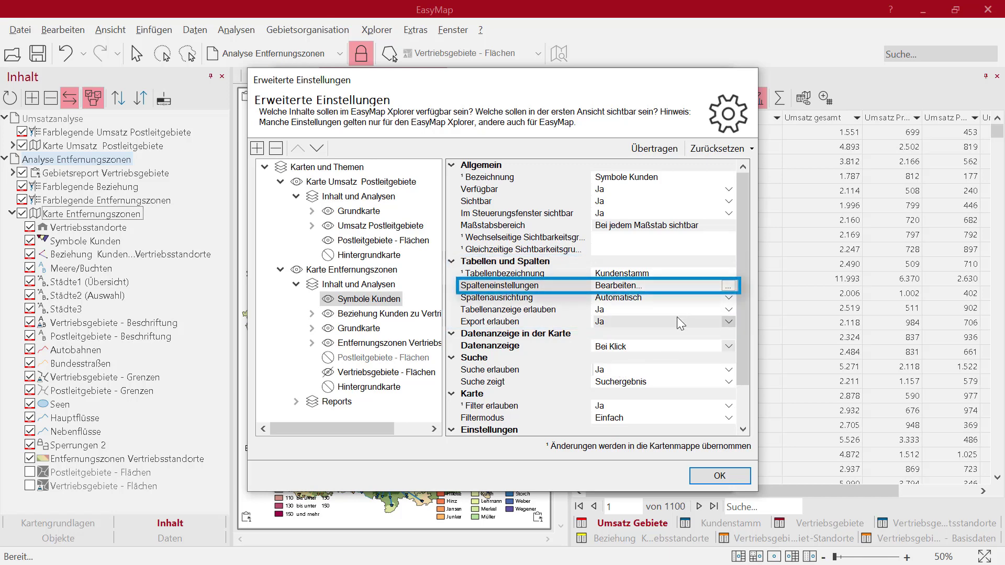
pyautogui.click(729, 286)
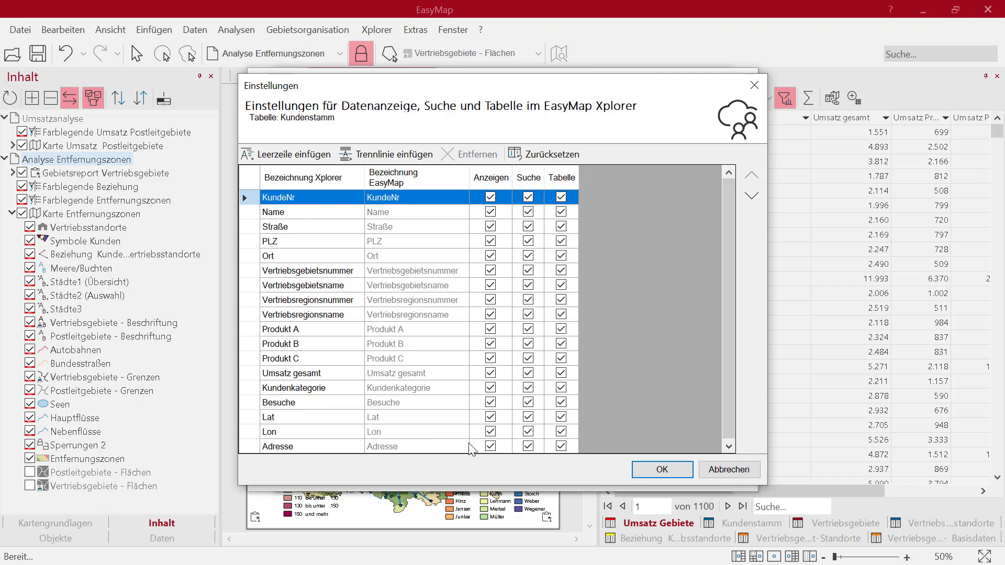
pyautogui.click(493, 448)
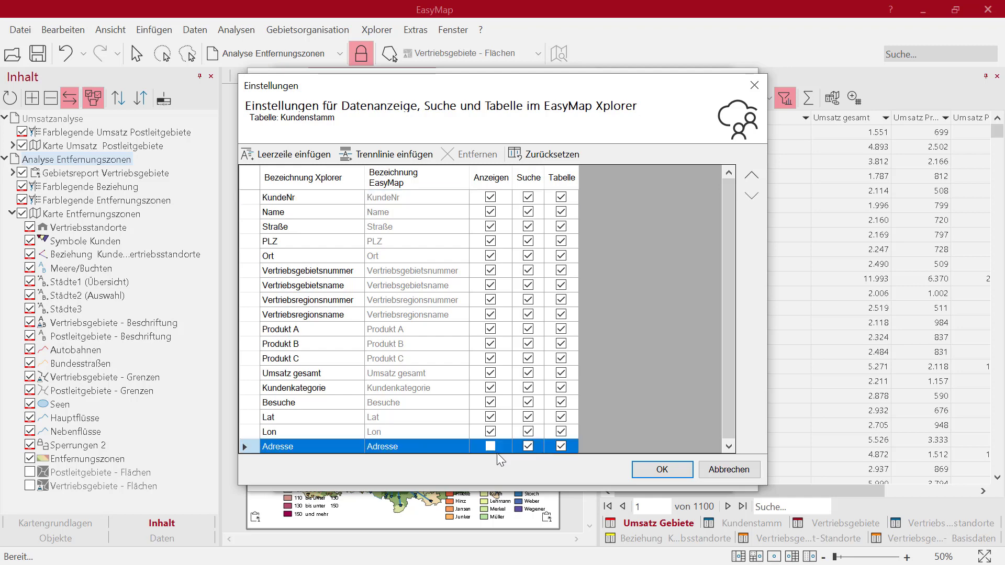
pyautogui.click(661, 470)
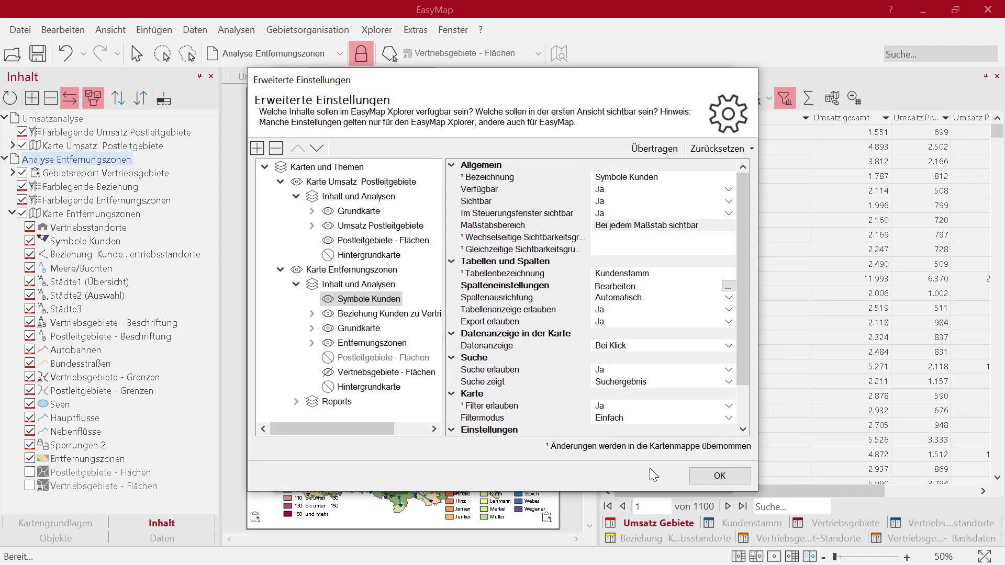
# - Set the Anzeige of the Farblegende Entfernungszonen legend to Unter dem Steuerungsfenster
pyautogui.click(312, 343)
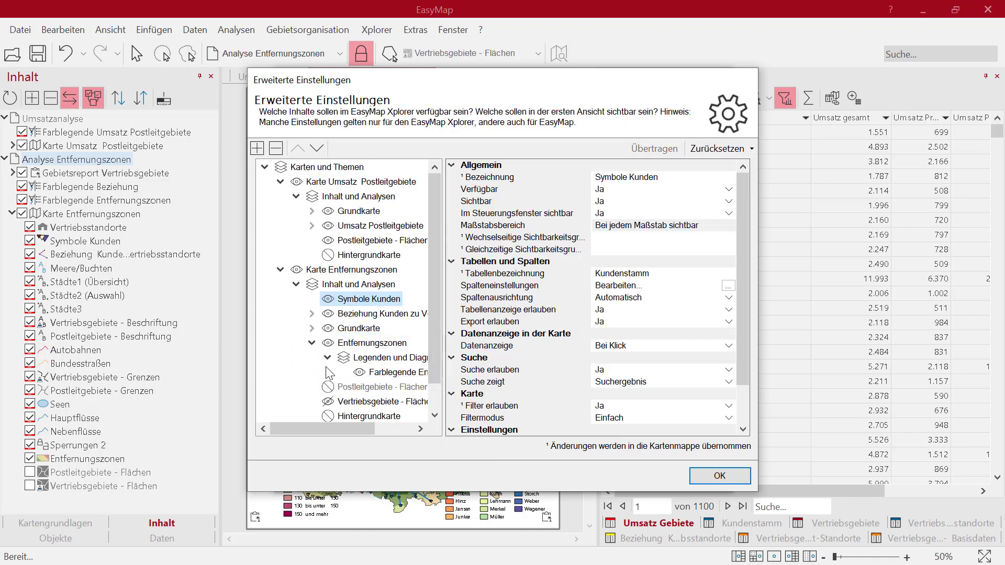
pyautogui.click(382, 374)
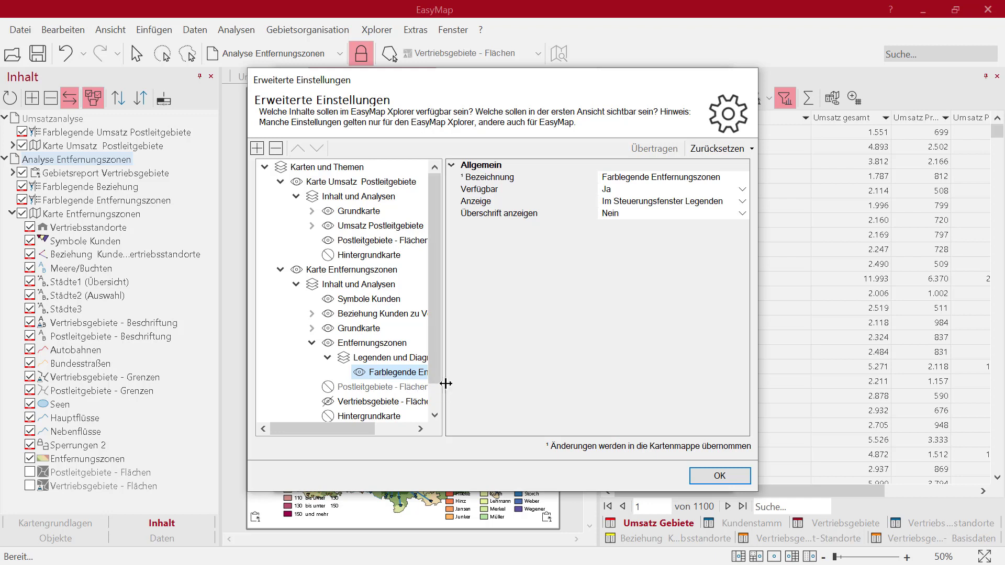
pyautogui.click(738, 202)
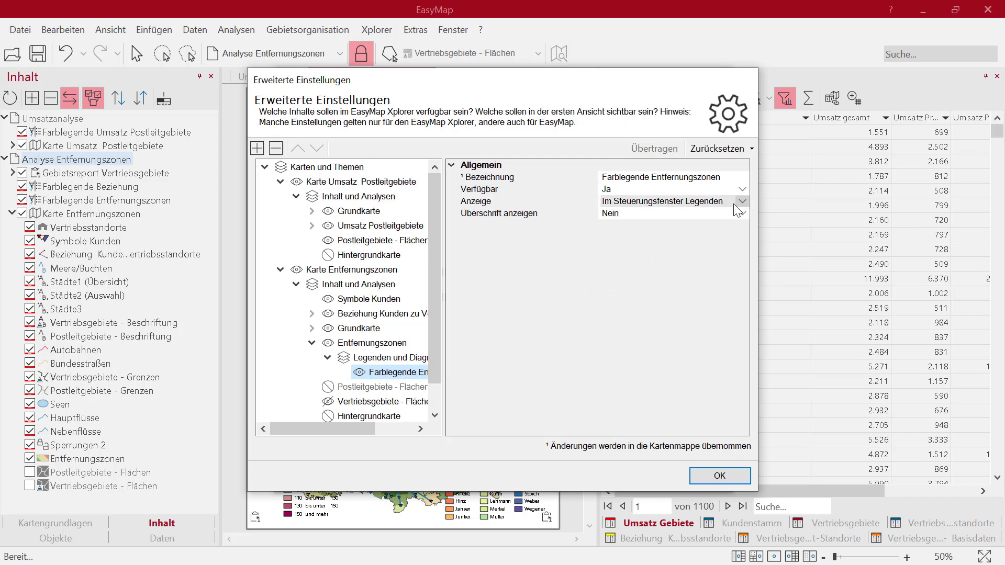
pyautogui.click(743, 202)
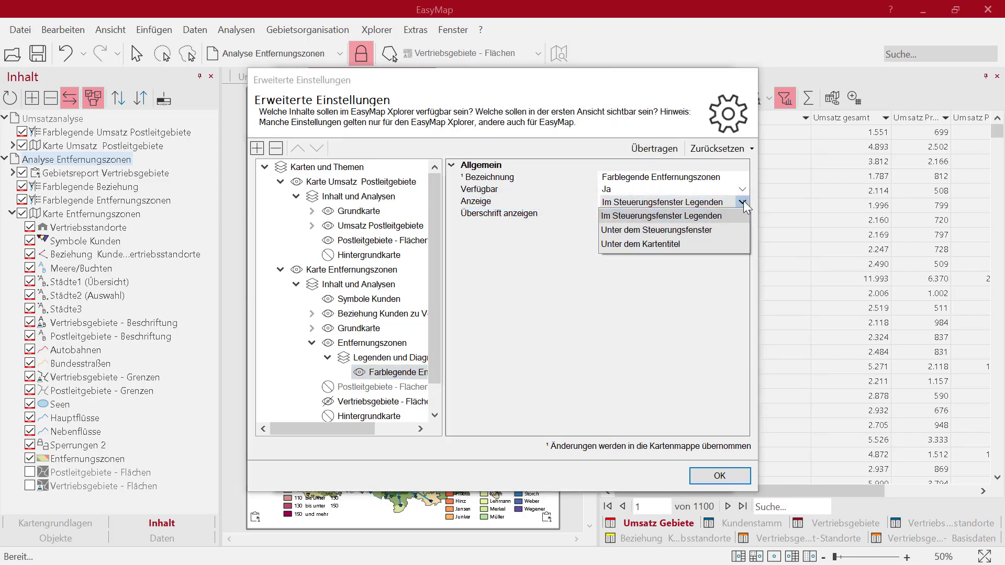
pyautogui.click(700, 230)
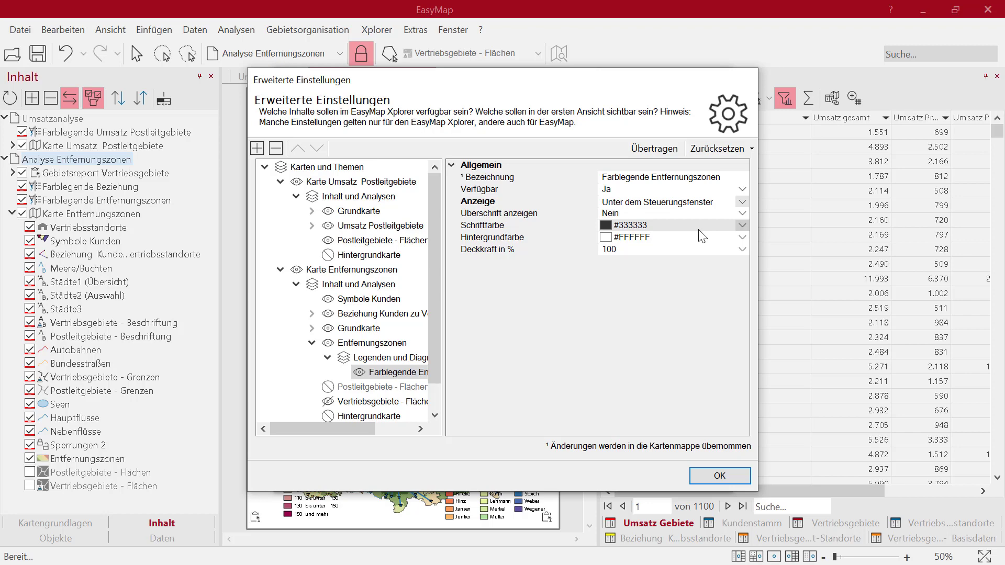
# - Set the Straßenkarte for the Hintergrundkarte of Karte Umsatz Postleitgebiete to BKG TopPlus-Web-Open Staßenkarten
pyautogui.click(388, 256)
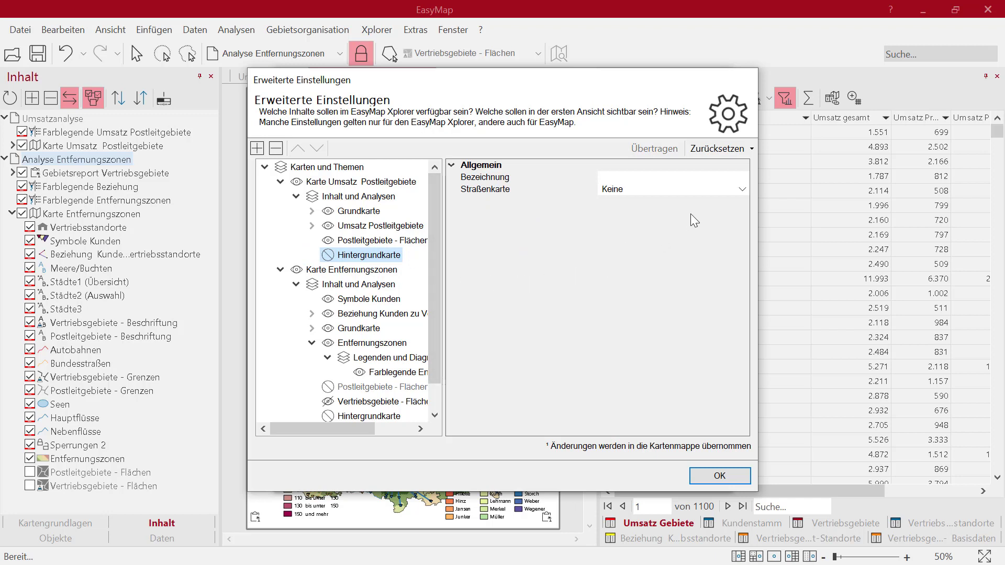
pyautogui.click(741, 191)
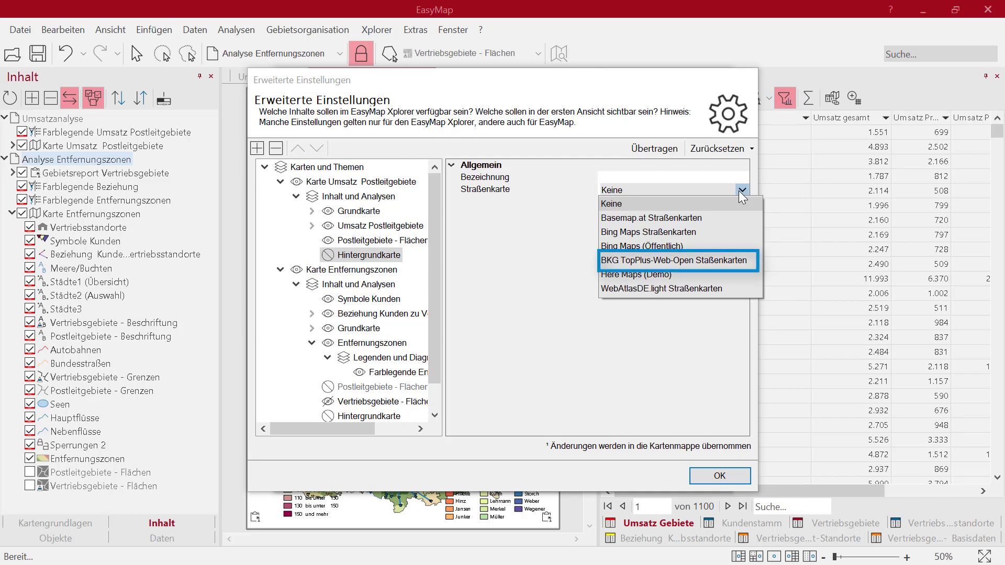
pyautogui.click(710, 261)
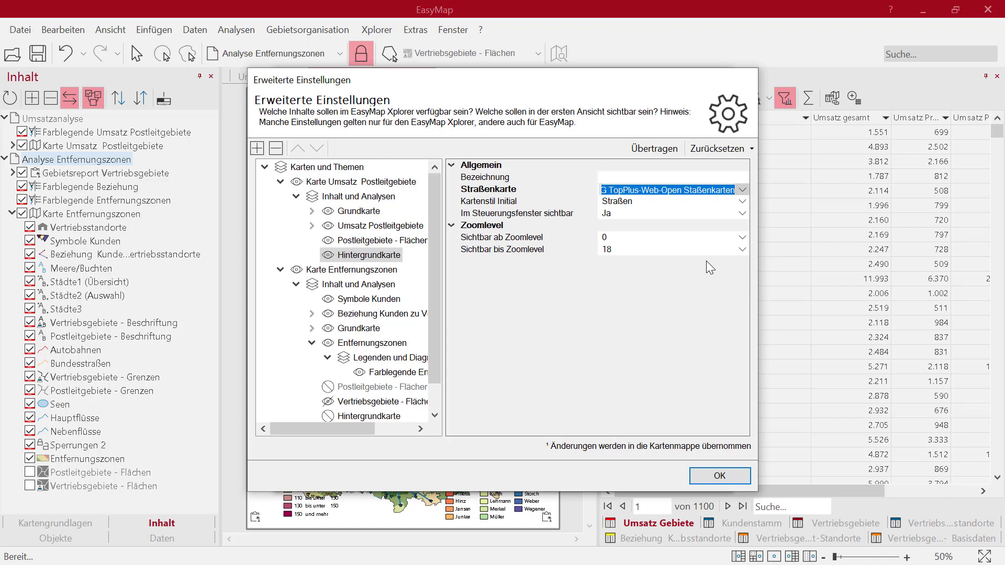
# - Accept the advanced settings and publish the Kartenmappe titled Erweiterte Einstellungen
pyautogui.click(720, 478)
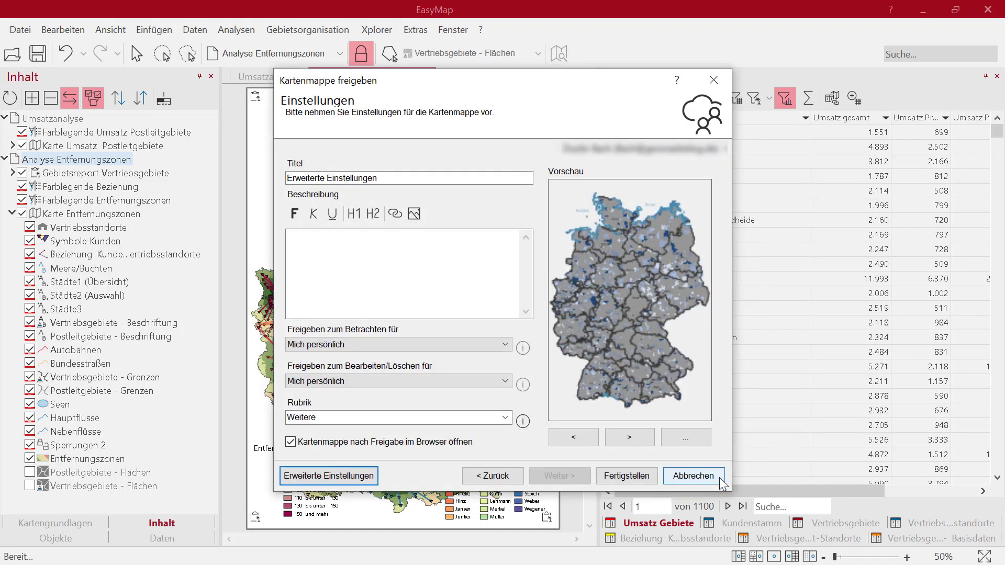
pyautogui.click(613, 478)
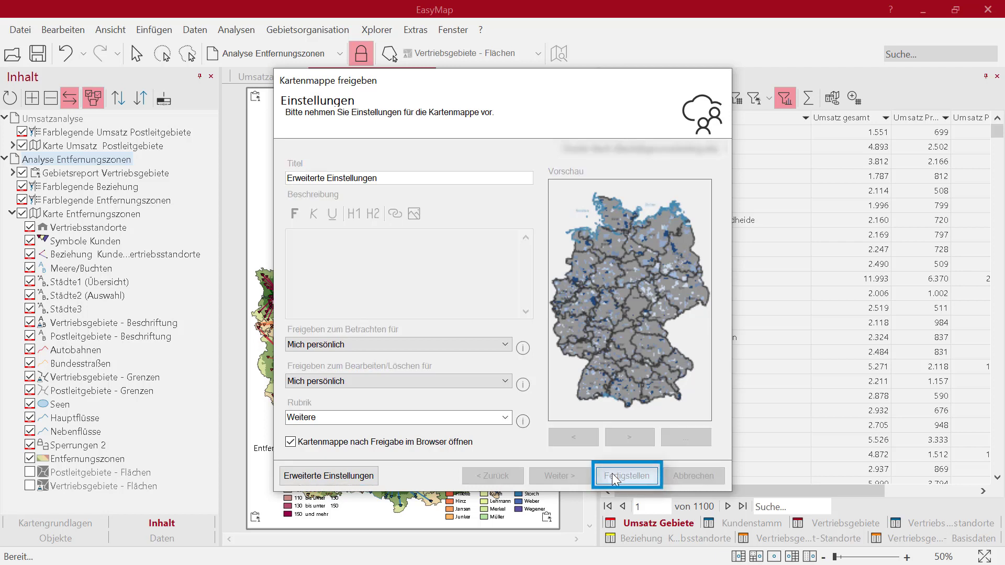